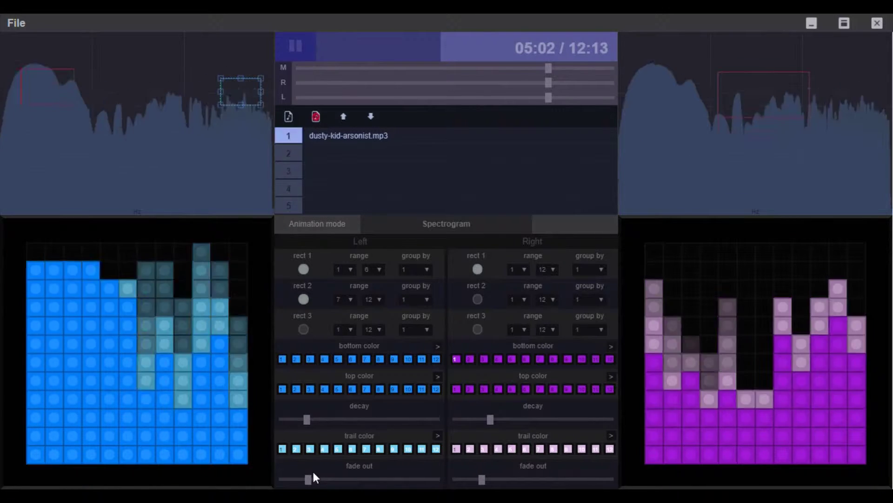
- Try different fade-out and decay amounts for the left channel, settling on a low decay and a slightly lower fade-out
mouse_move(308, 479)
left_mouse_down()
mouse_move(254, 469)
mouse_move(291, 477)
left_mouse_up()
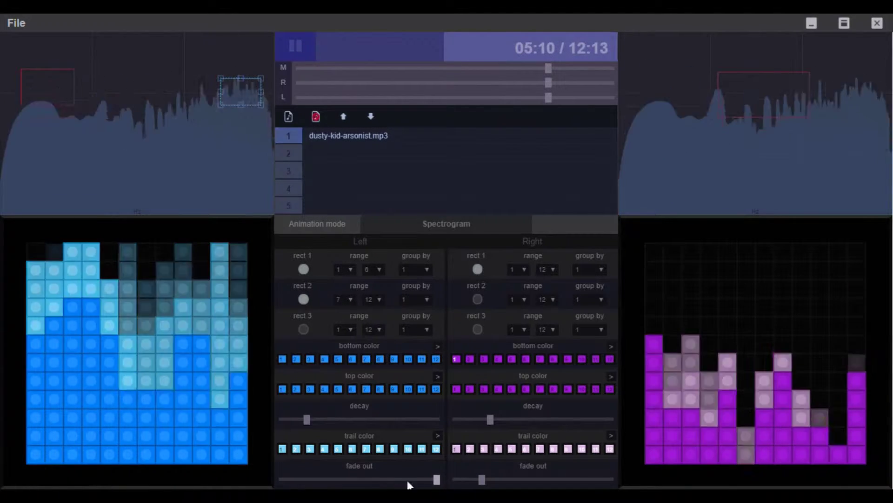
left_click_drag(407, 479, 311, 479)
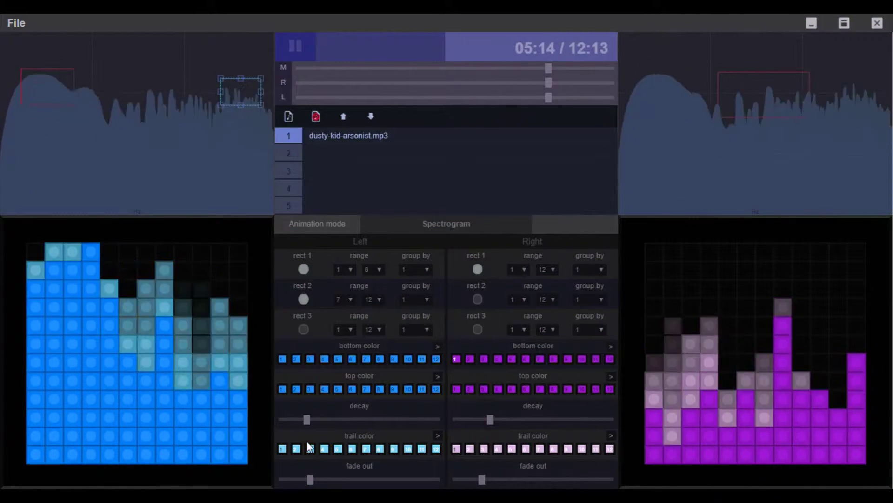
left_click_drag(308, 420, 288, 430)
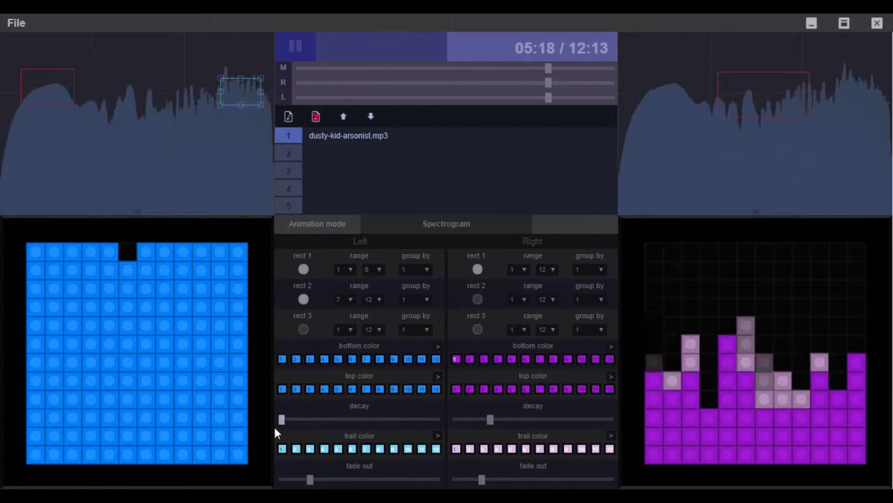
left_click_drag(294, 421, 454, 414)
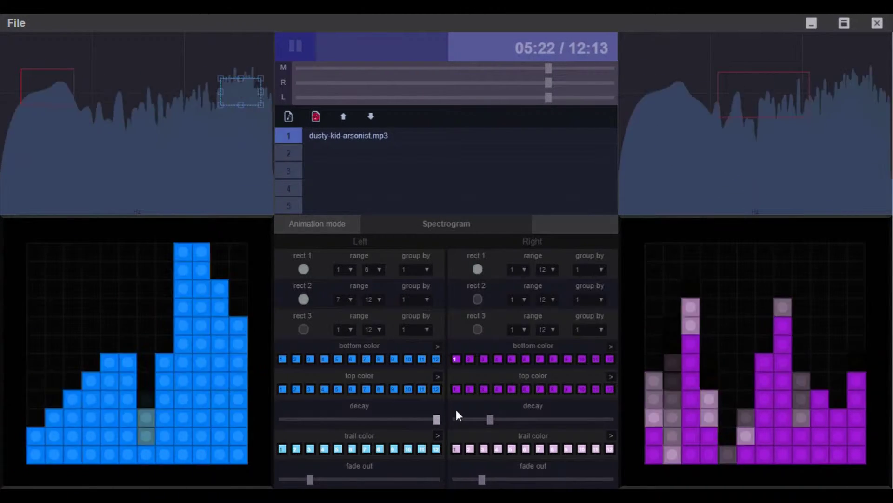
left_click_drag(456, 410, 329, 430)
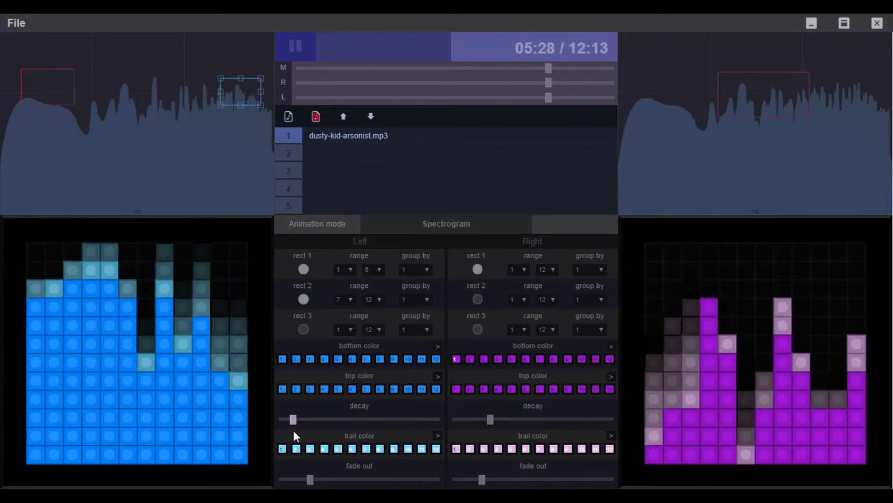
left_click_drag(293, 420, 311, 416)
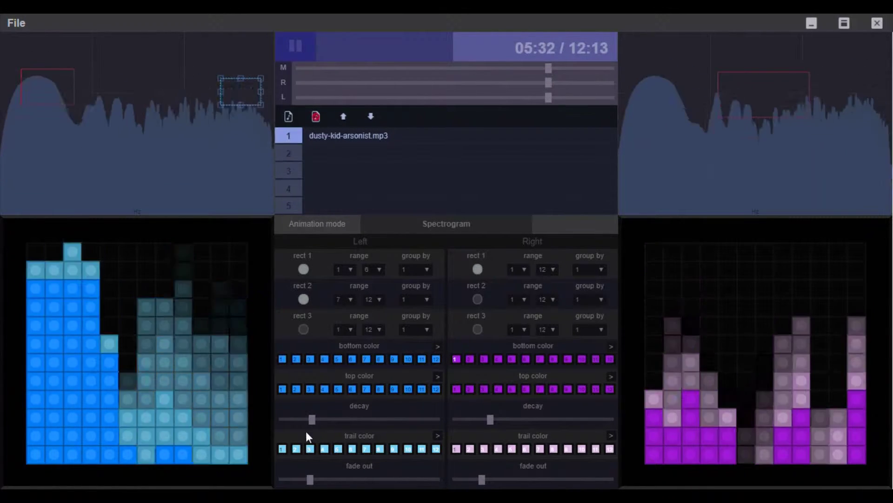
left_click_drag(309, 479, 300, 483)
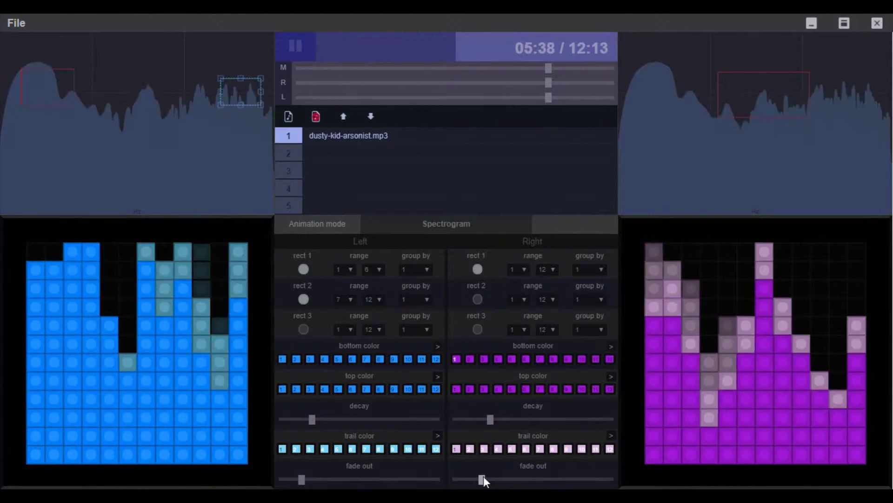
- Reduce the right channel's fade-out to the minimum and make its bottom color 1 dark blue, copying it to all bottom colors
left_click_drag(481, 479, 456, 482)
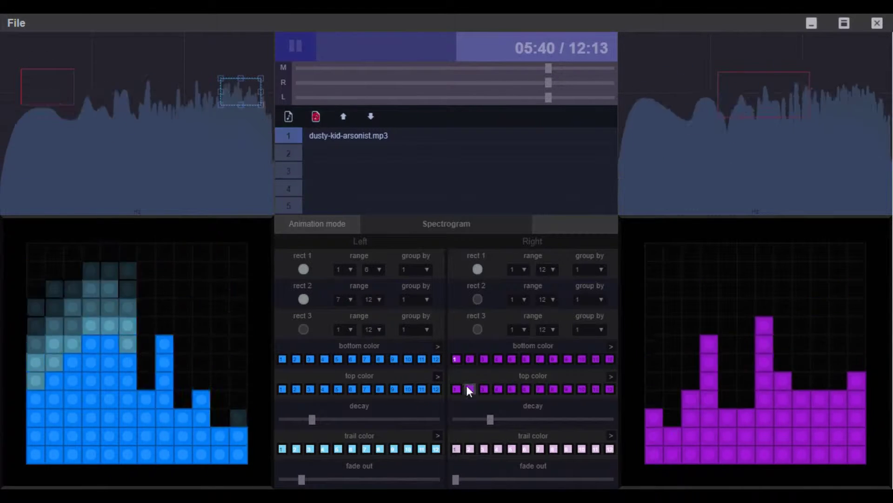
left_click(484, 359)
left_click_drag(552, 288, 531, 303)
left_click(611, 347)
left_click(611, 347)
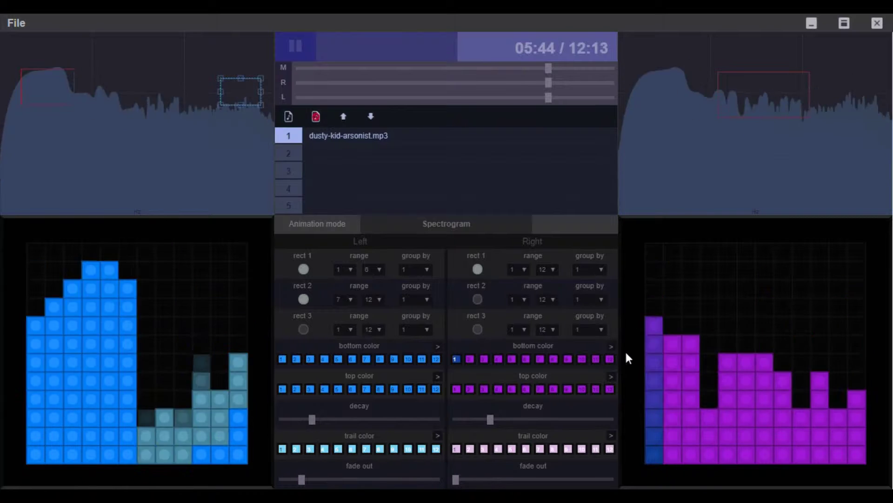
left_click(620, 352)
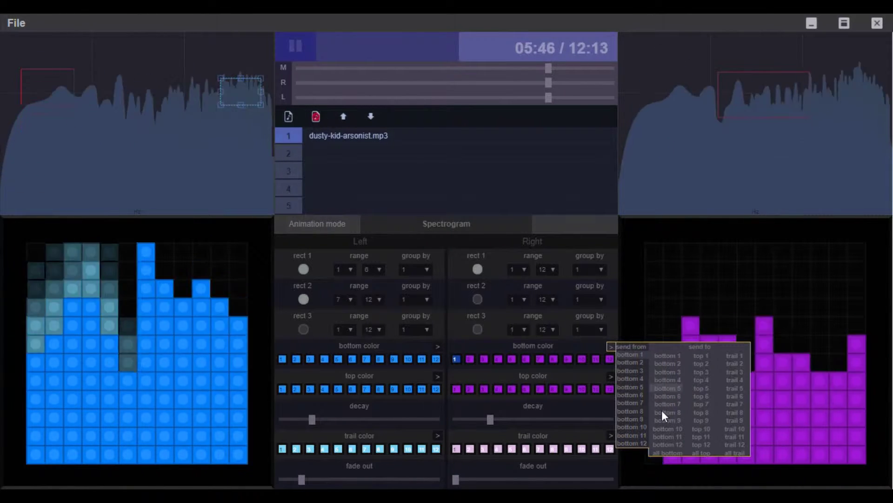
left_click(663, 452)
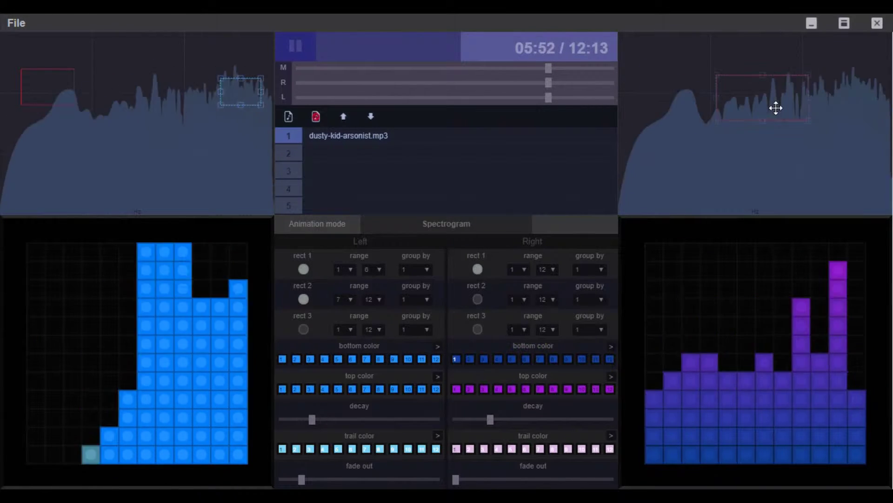
- Shift the right spectrum rectangle down slightly and make right top color 1 bright magenta, copying it to all top colors
left_click_drag(777, 106, 775, 119)
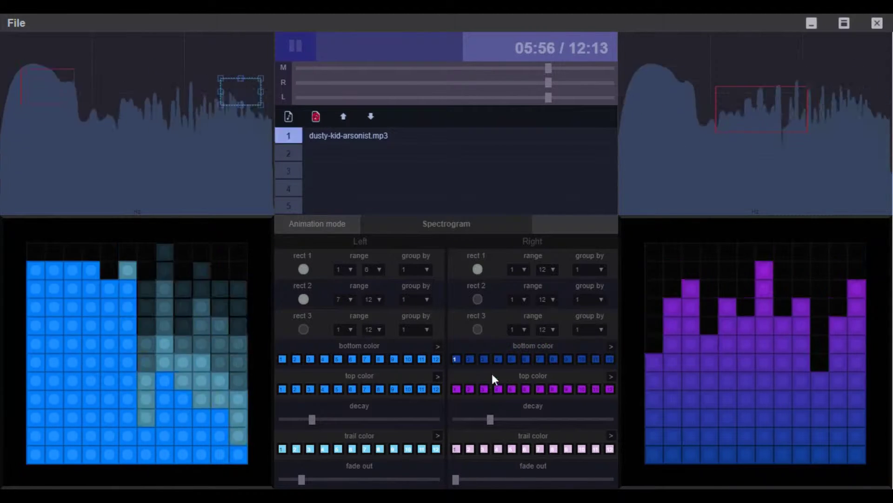
left_click(462, 390)
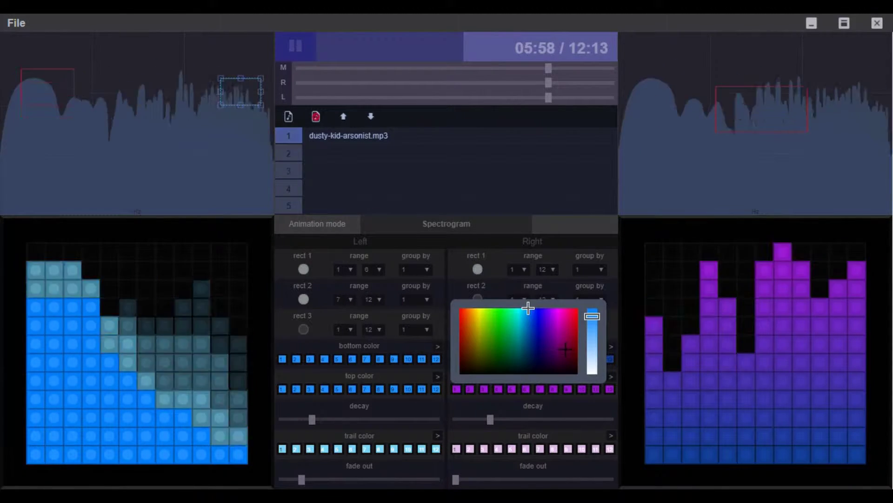
mouse_move(564, 346)
left_mouse_down()
mouse_move(546, 309)
mouse_move(592, 322)
left_mouse_up()
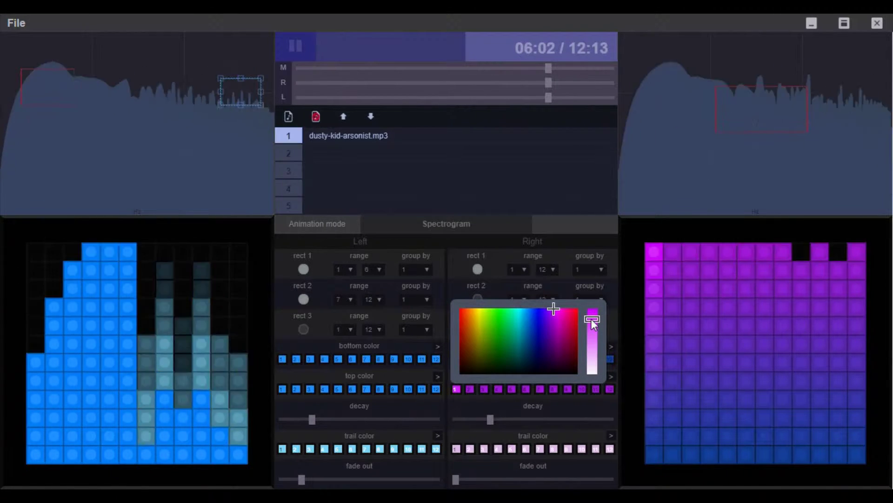
left_click(612, 376)
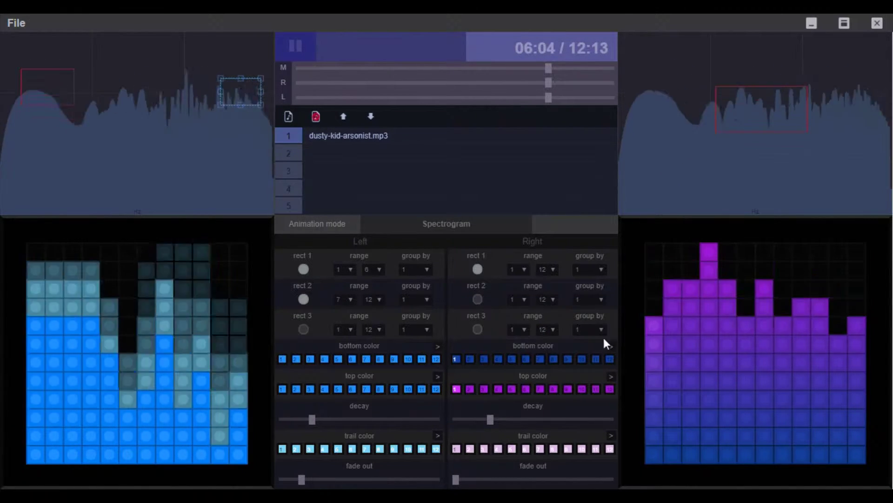
left_click(609, 378)
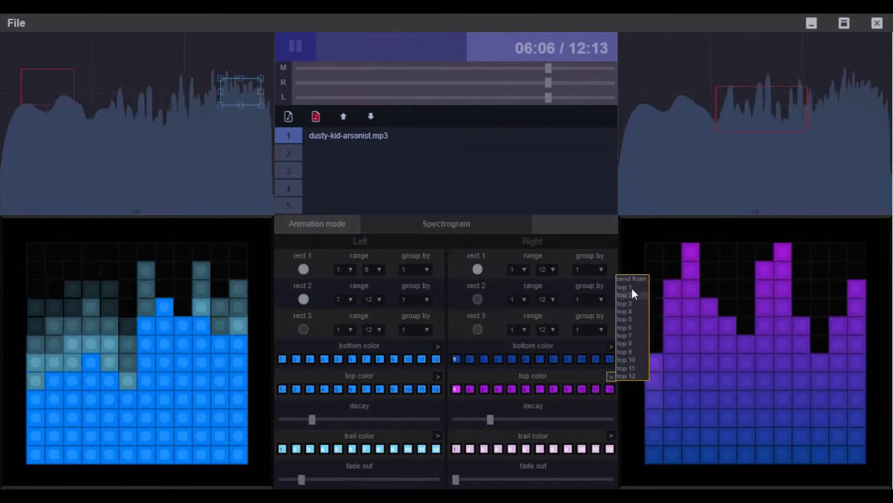
mouse_move(625, 287)
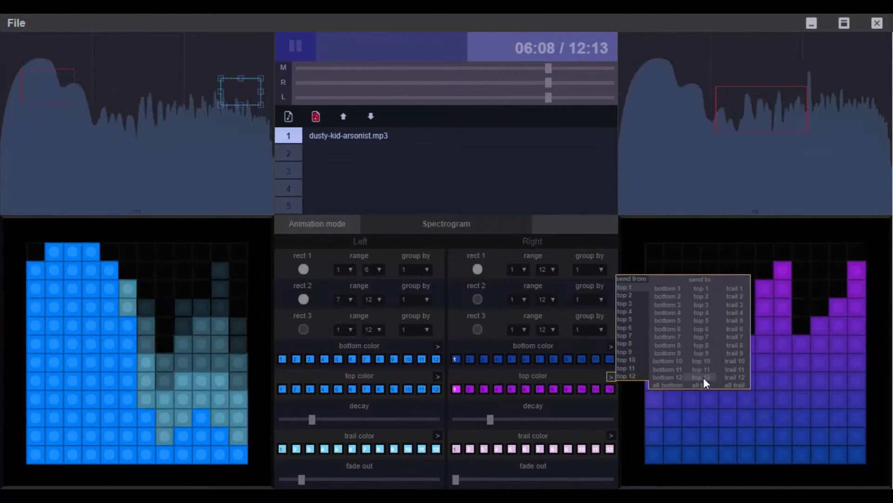
left_click(702, 382)
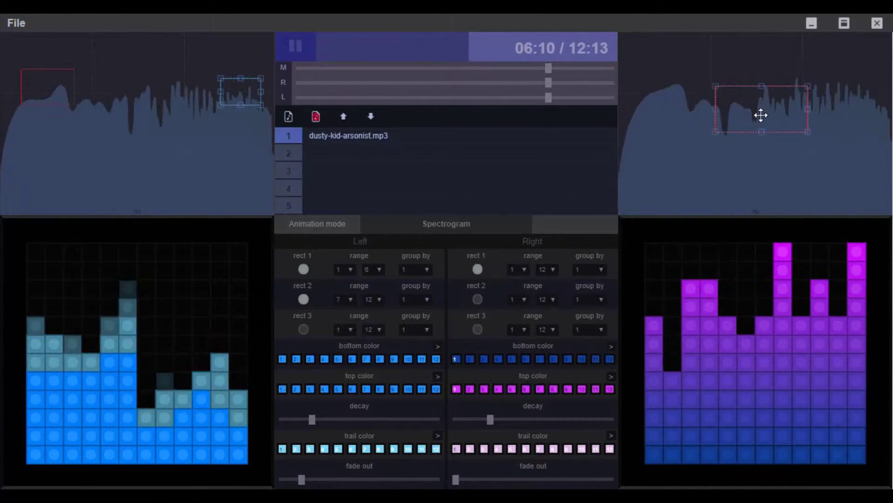
- Make the right spectrum rectangle shorter and raise the right channel's decay and fade-out slightly
mouse_move(760, 114)
left_mouse_down()
mouse_move(759, 106)
mouse_move(764, 121)
left_mouse_up()
left_click_drag(490, 419, 514, 419)
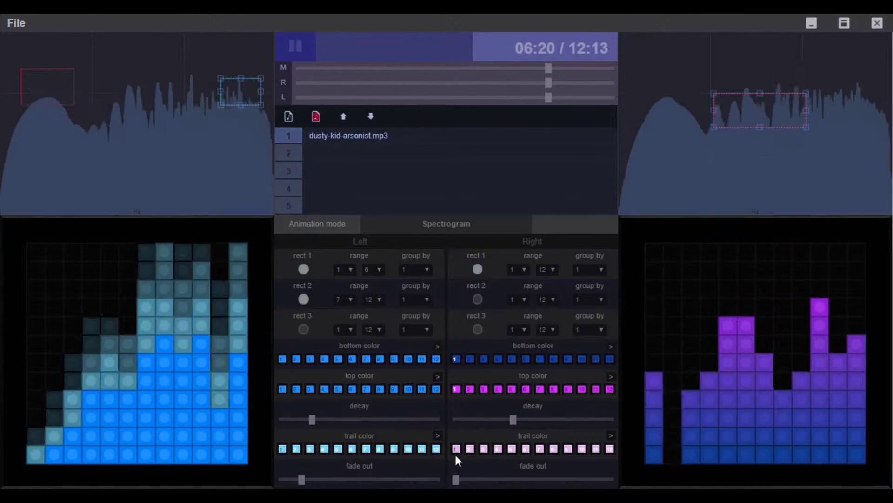
left_click_drag(457, 480, 477, 480)
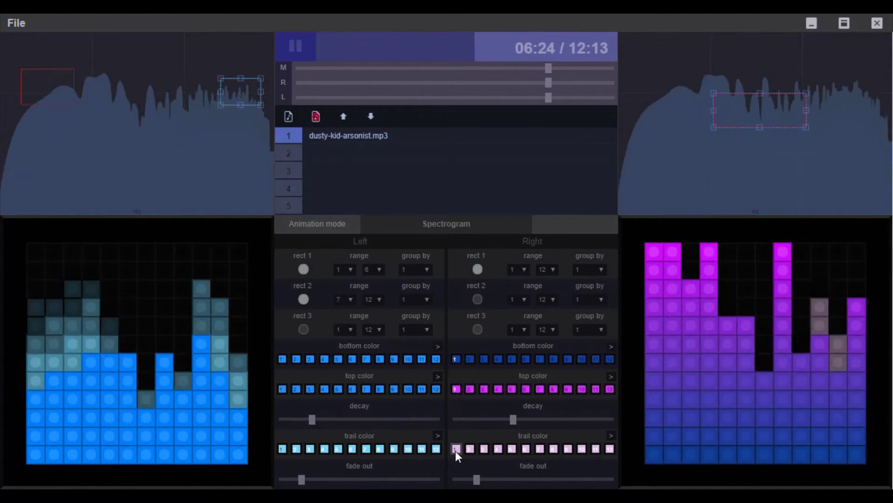
- Change the right channel's trail color 1 to light turquoise and copy it to all trail colors
left_click(456, 449)
left_click(490, 388)
mouse_move(490, 388)
left_mouse_down()
mouse_move(460, 372)
mouse_move(531, 371)
mouse_move(518, 371)
left_mouse_up()
left_click_drag(592, 421, 596, 407)
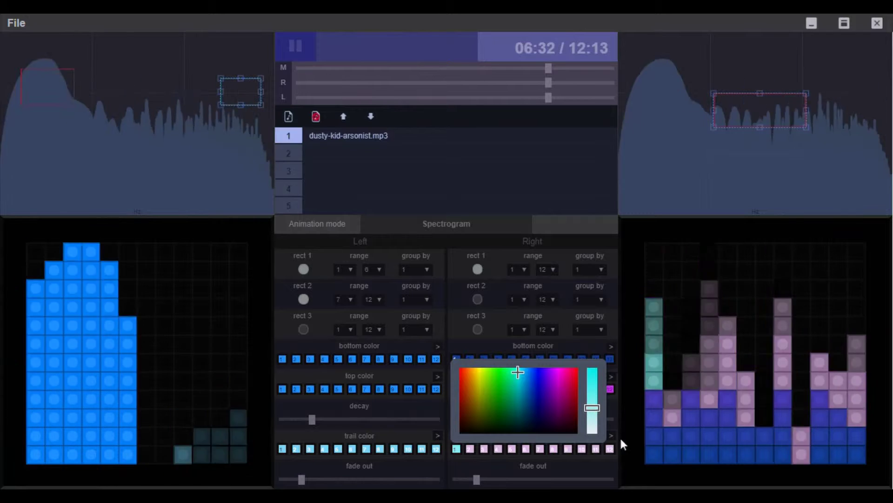
left_click(613, 435)
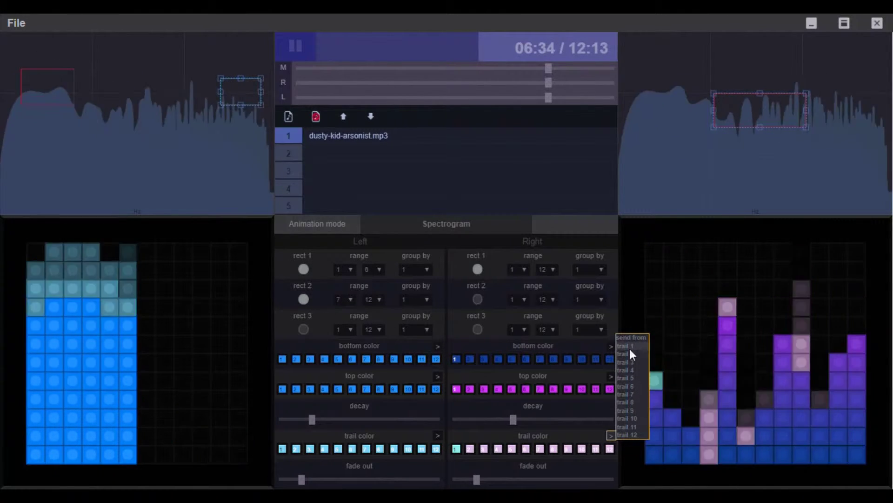
left_click(629, 348)
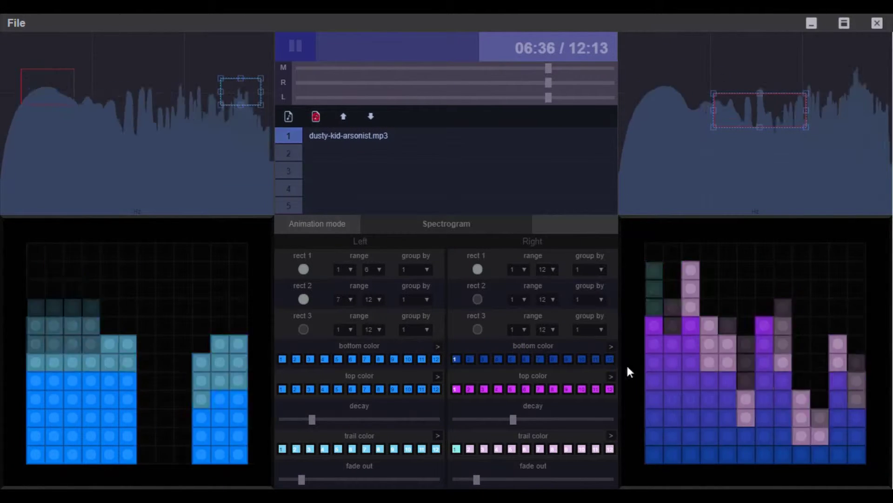
left_click(611, 436)
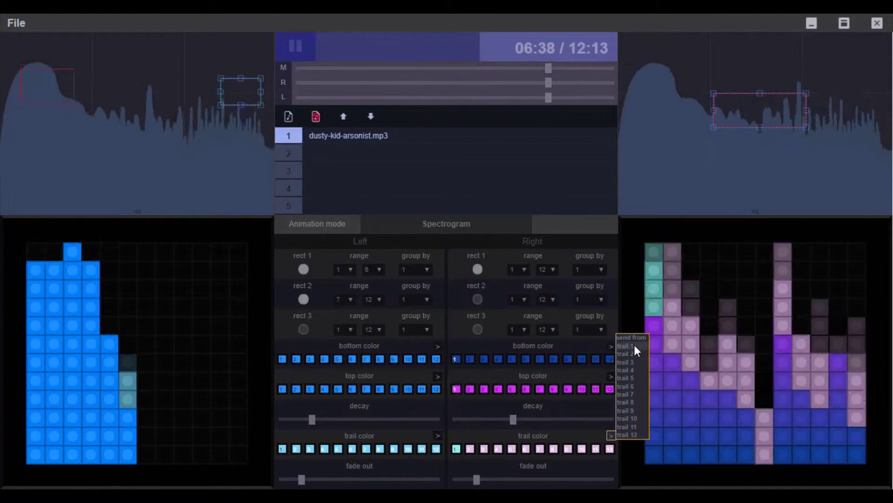
mouse_move(632, 350)
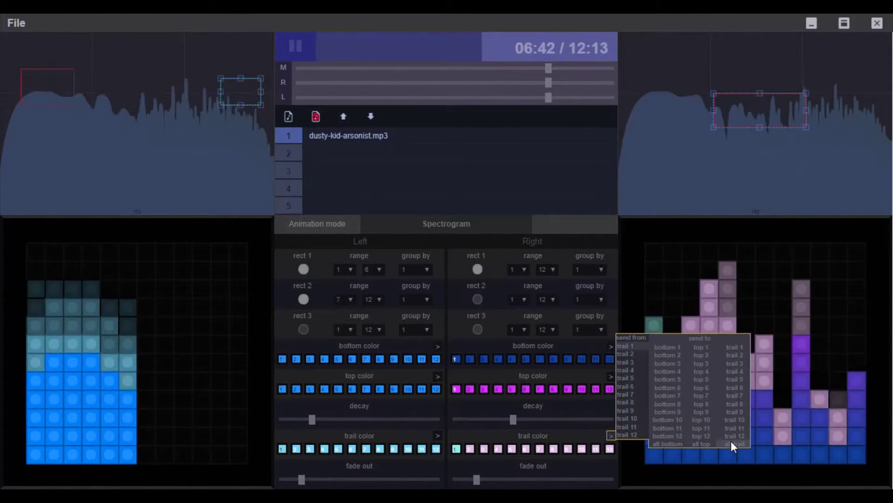
left_click(731, 441)
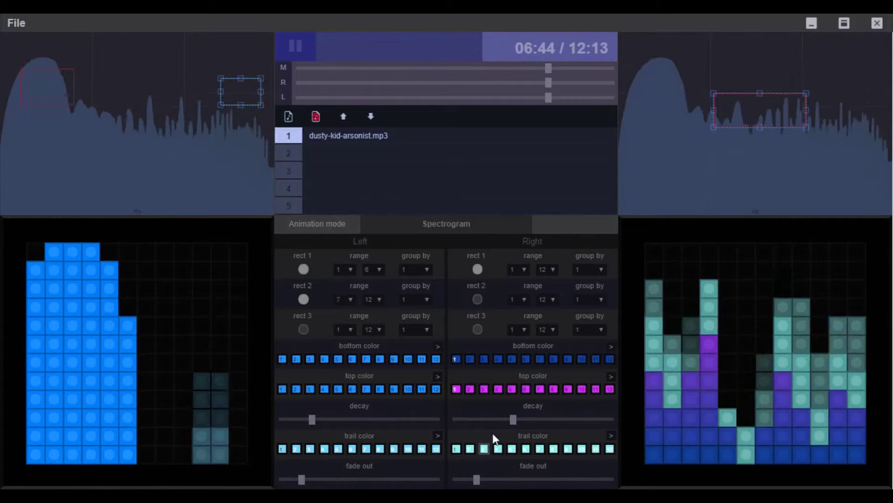
- Lower the right channel's decay and try taller and shorter heights for its spectrum rectangle, ending with its lower edge raised
left_click_drag(511, 418, 487, 418)
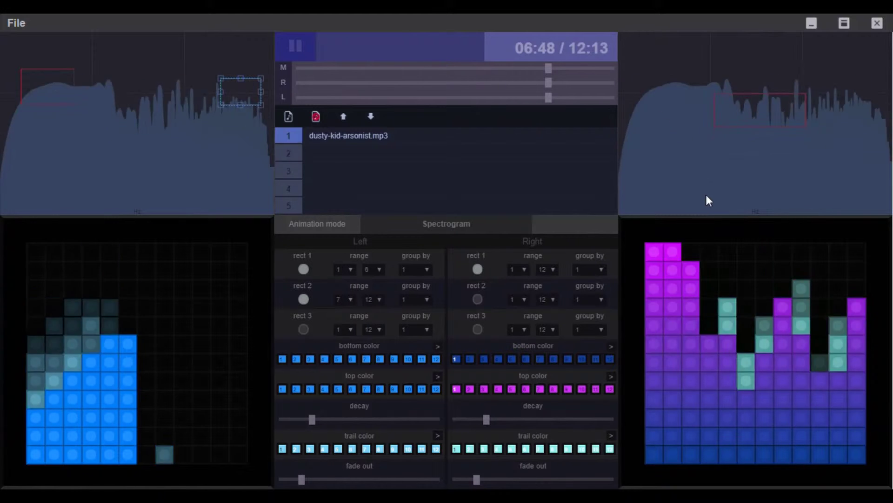
left_click_drag(787, 121, 783, 123)
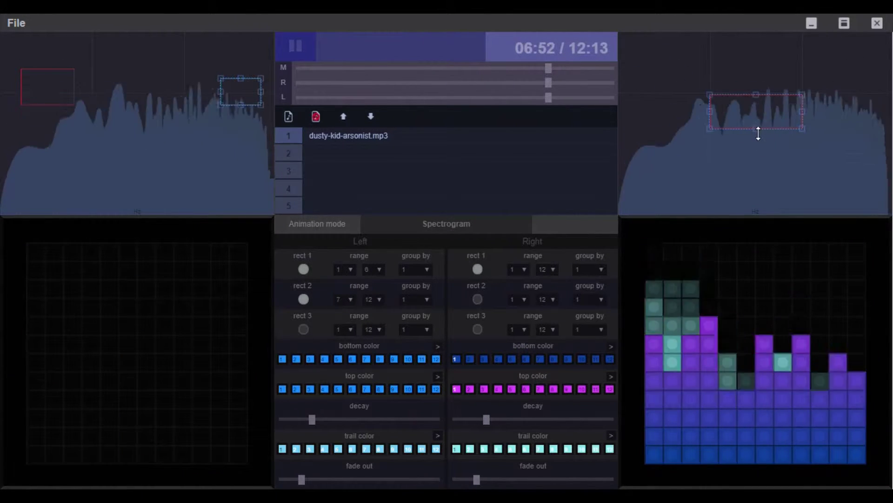
left_click_drag(758, 133, 756, 174)
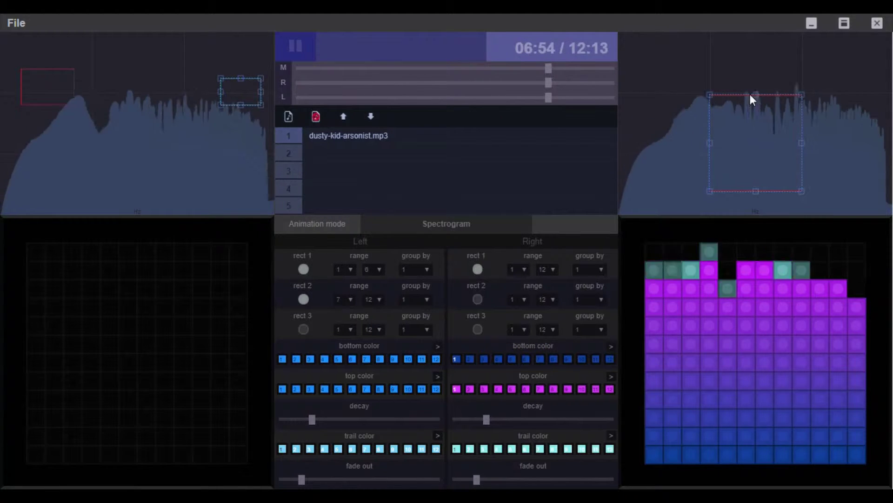
left_click_drag(760, 97, 763, 75)
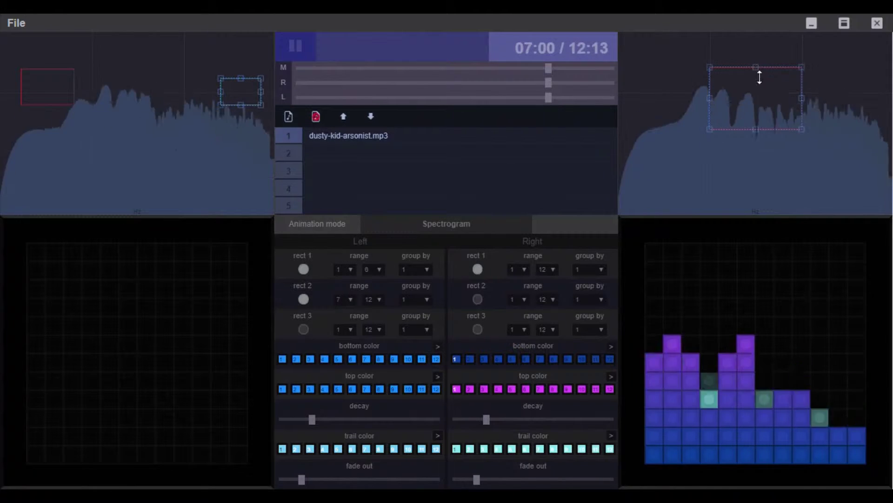
left_click_drag(758, 76, 759, 93)
left_click(759, 105)
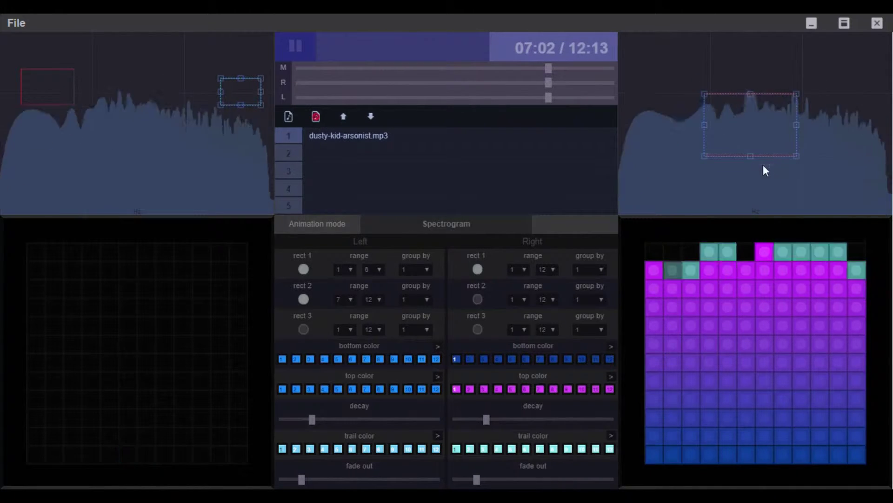
left_click_drag(756, 161, 754, 135)
- Widen the right spectrum rectangle to nearly twice its width and reposition it over the middle peaks of the curve
left_click_drag(804, 115, 876, 108)
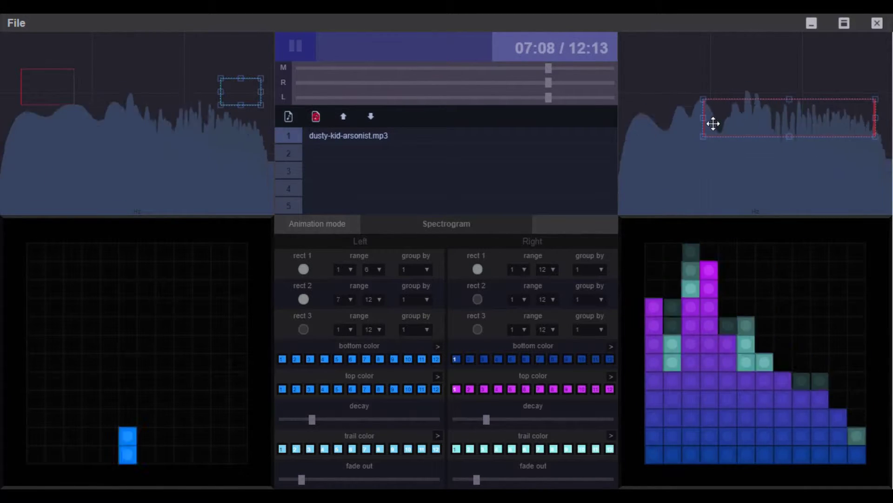
mouse_move(712, 120)
left_mouse_down()
mouse_move(636, 124)
mouse_move(713, 120)
left_mouse_up()
left_click_drag(815, 113, 771, 120)
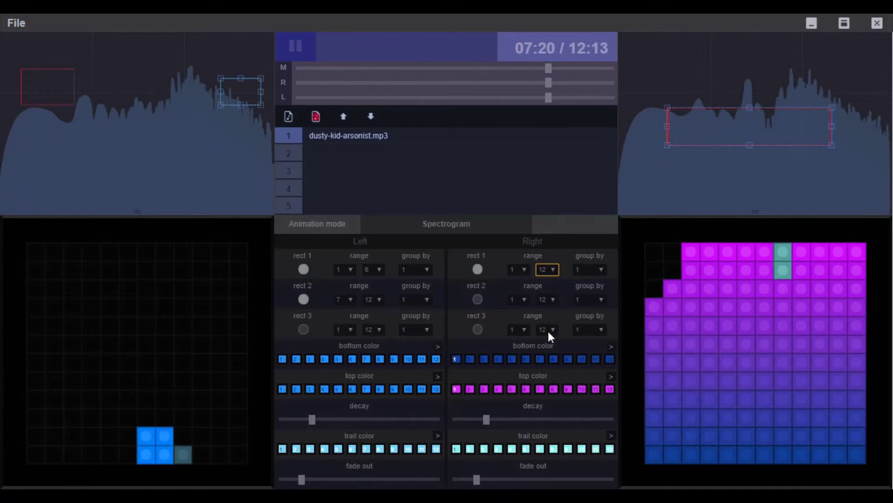
left_click_drag(746, 137, 739, 121)
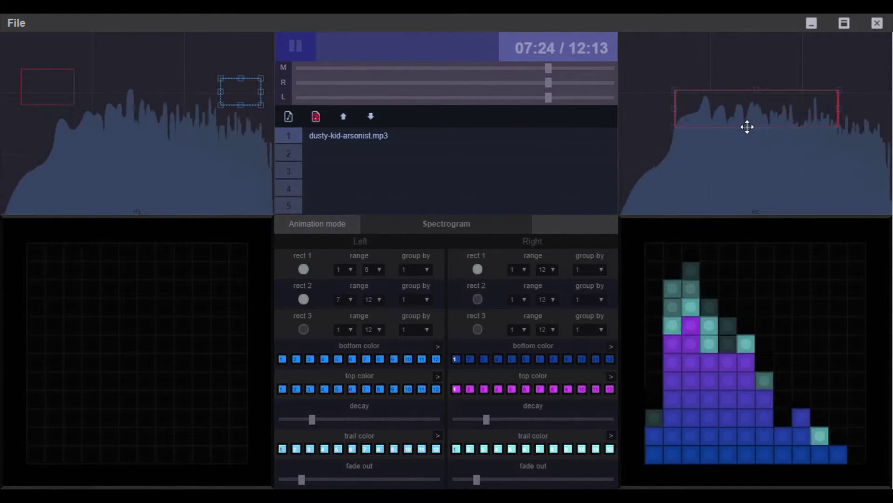
- Try grouping the right channel's rect 1 columns by 12, 6, 3 and 2
left_click(593, 269)
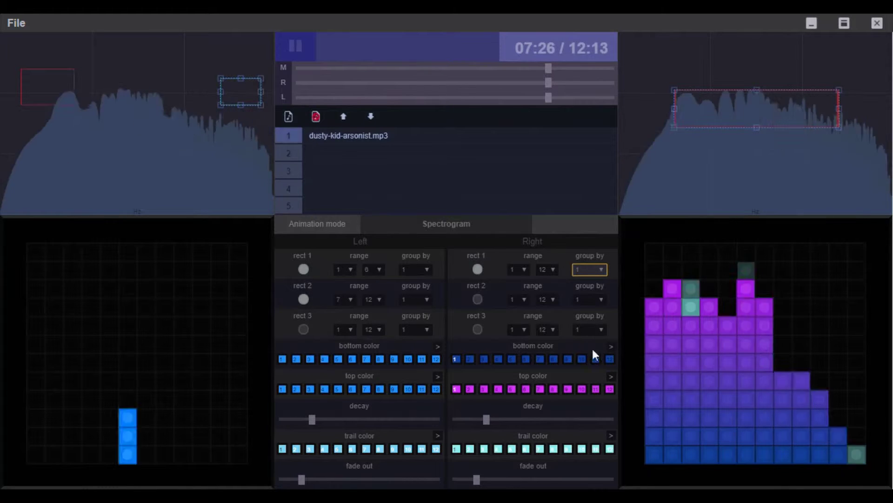
left_click(592, 375)
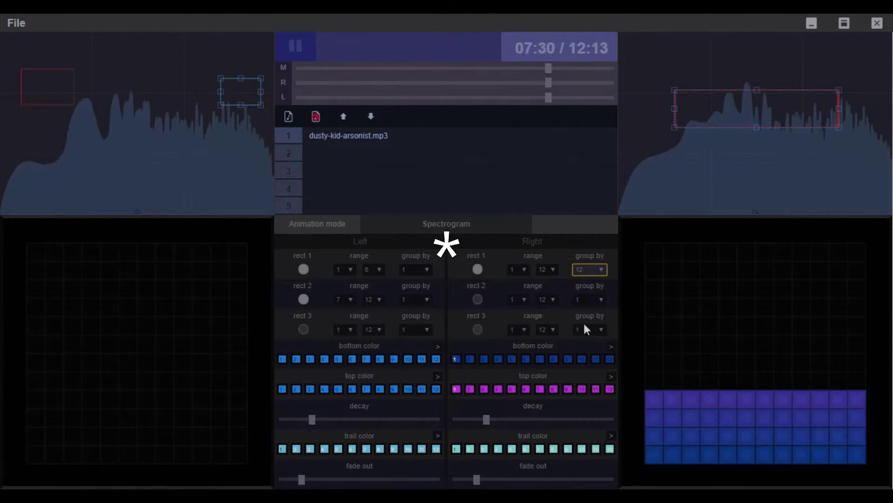
key("Up")
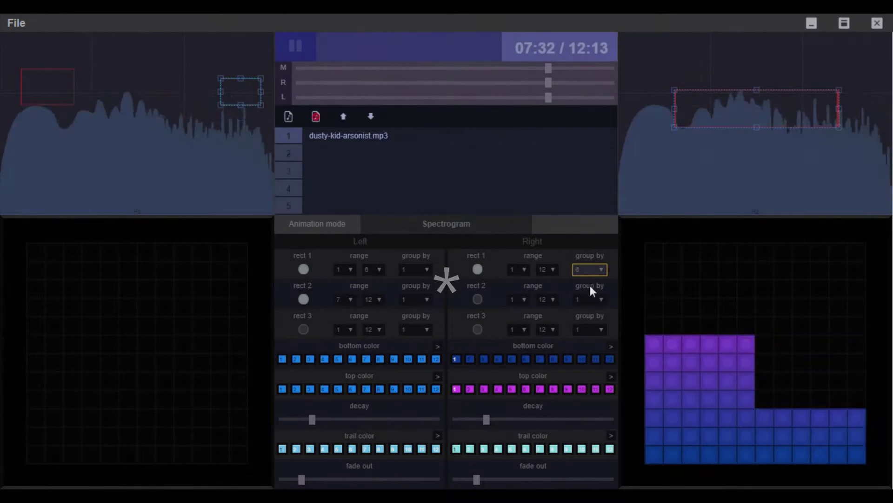
key("Up")
key("Up")
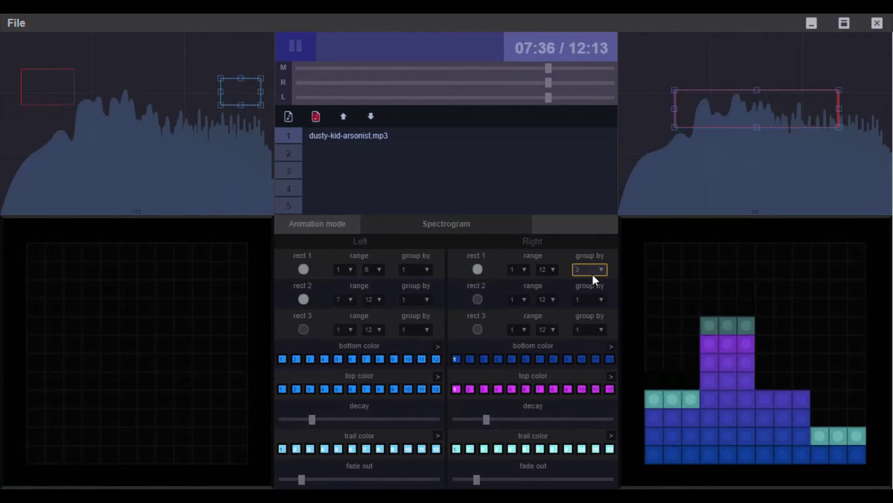
key("Up")
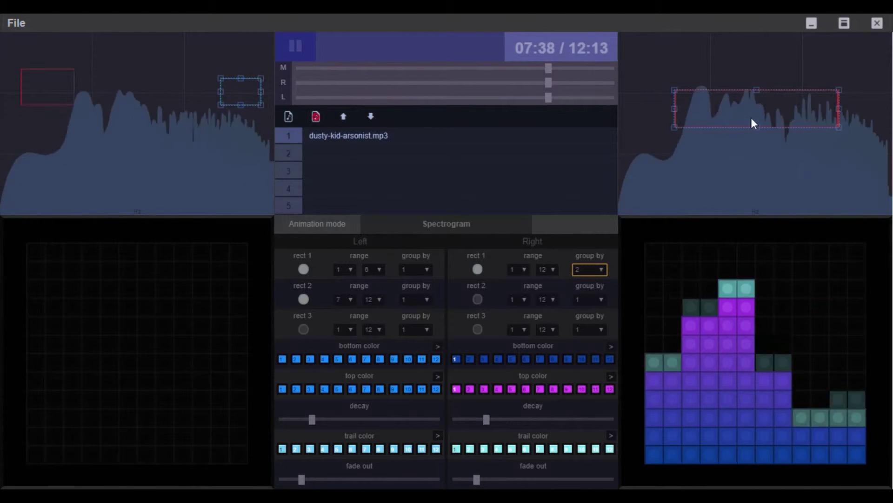
- Restore the grouping of the right channel's rect 1 to 1 and shift its rectangle slightly toward higher frequencies
left_click_drag(752, 119, 761, 124)
left_click(602, 269)
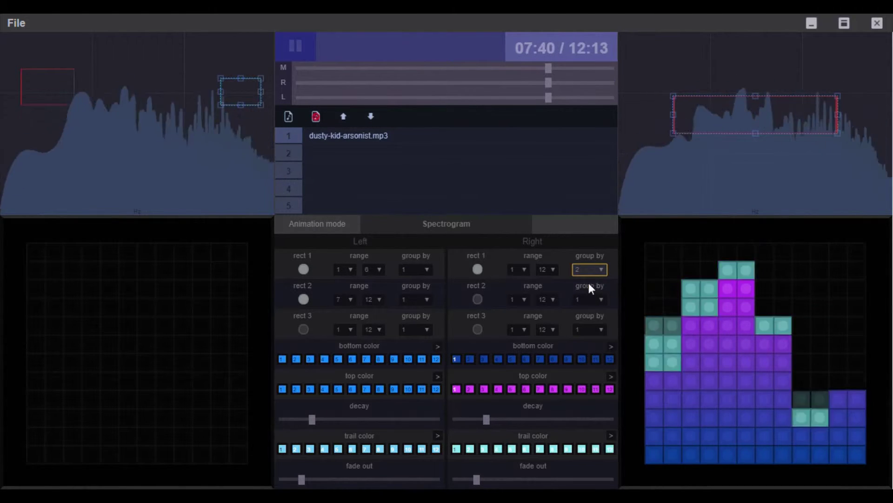
key("Down")
mouse_move(797, 130)
left_mouse_down()
mouse_move(815, 123)
mouse_move(809, 126)
left_mouse_up()
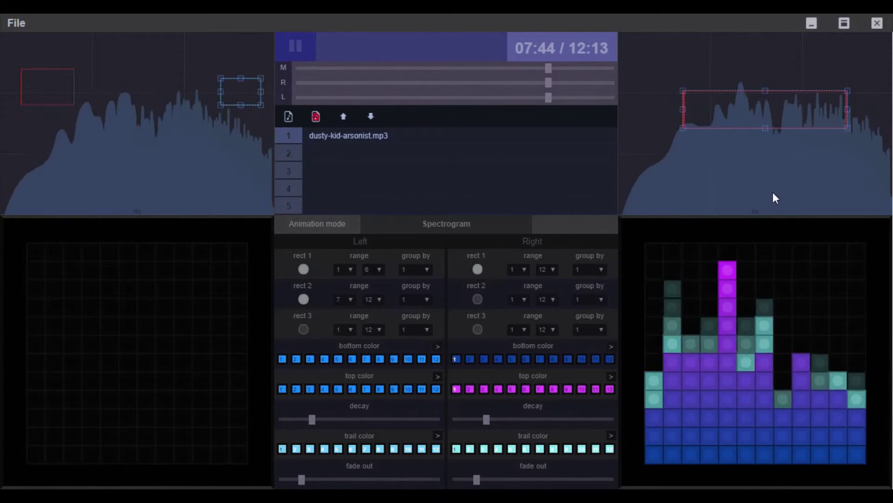
- Set the right channel's rect 1 range to 1–6 and shrink and reposition its red rectangle over the high-frequency peaks
left_click(548, 272)
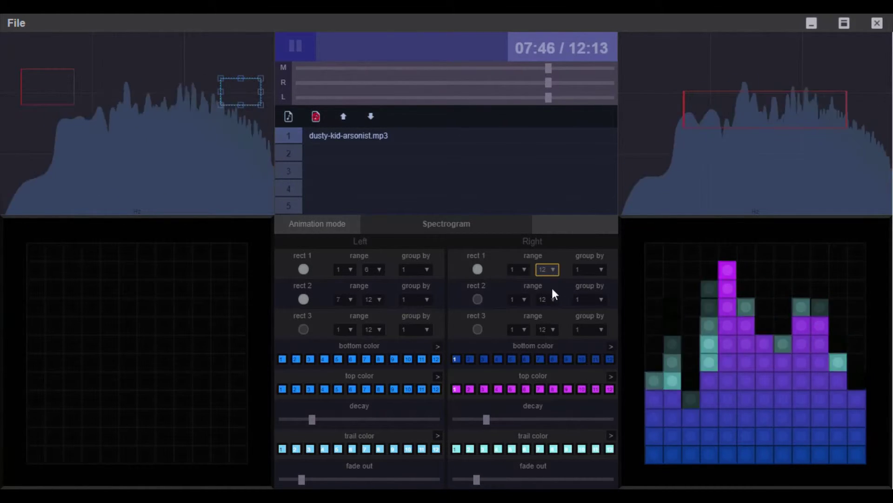
left_click(547, 329)
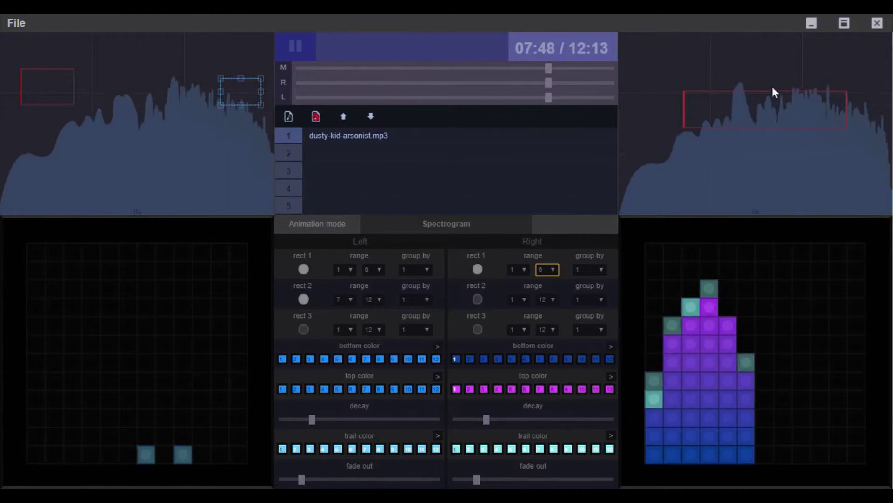
left_click(782, 121)
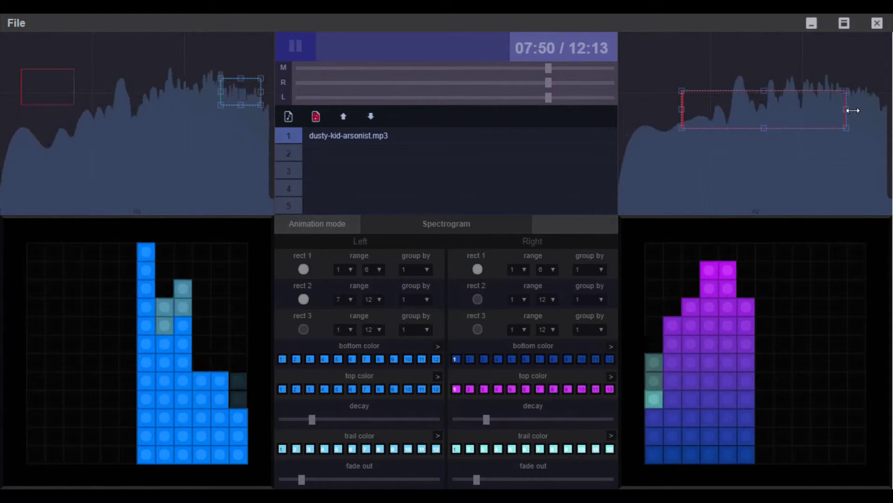
left_click_drag(853, 110, 743, 125)
left_click_drag(728, 125, 815, 114)
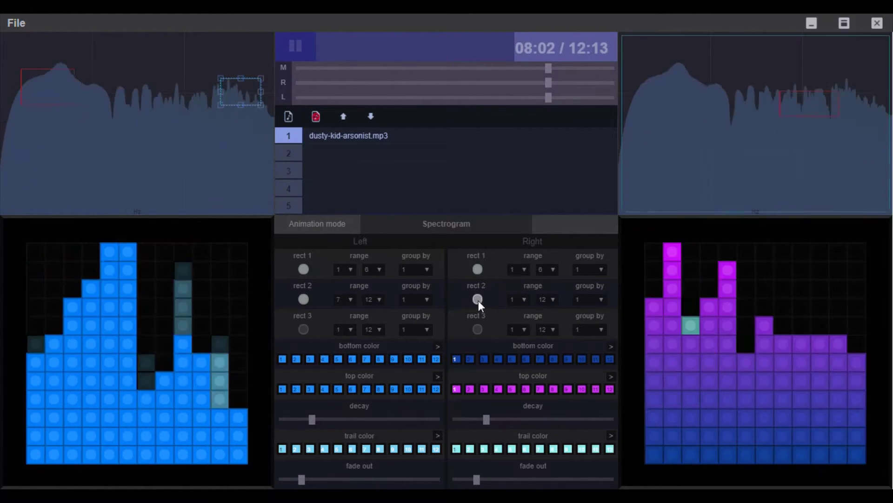
- Enable rect 2 for the right channel and shrink its blue rectangle to cover the low-frequency part of the curve
left_click(478, 299)
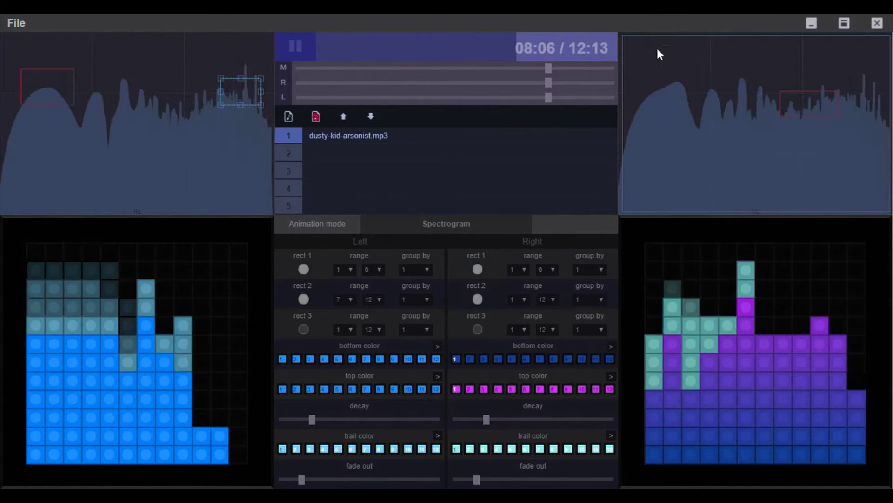
left_click_drag(869, 76, 731, 118)
- Set the right channel's rect 2 range end to 6, and try 7 as rect 1's range end before restoring it to 6
left_click(554, 298)
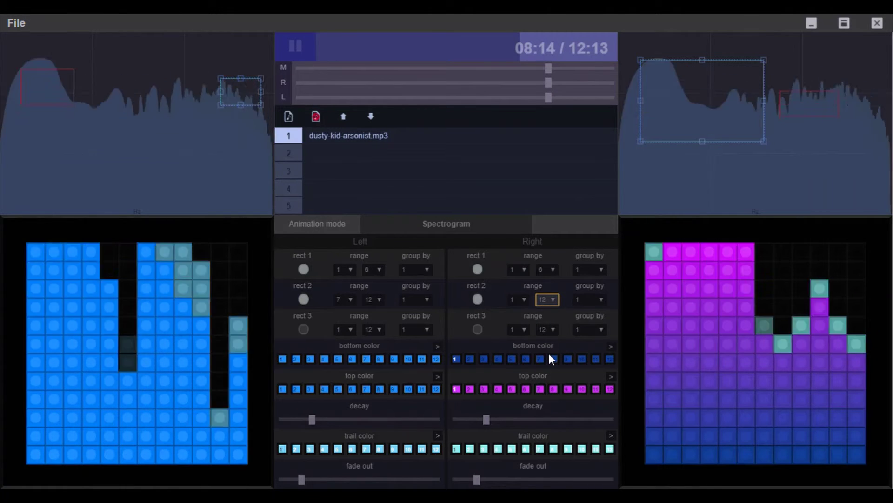
left_click(549, 359)
left_click(549, 269)
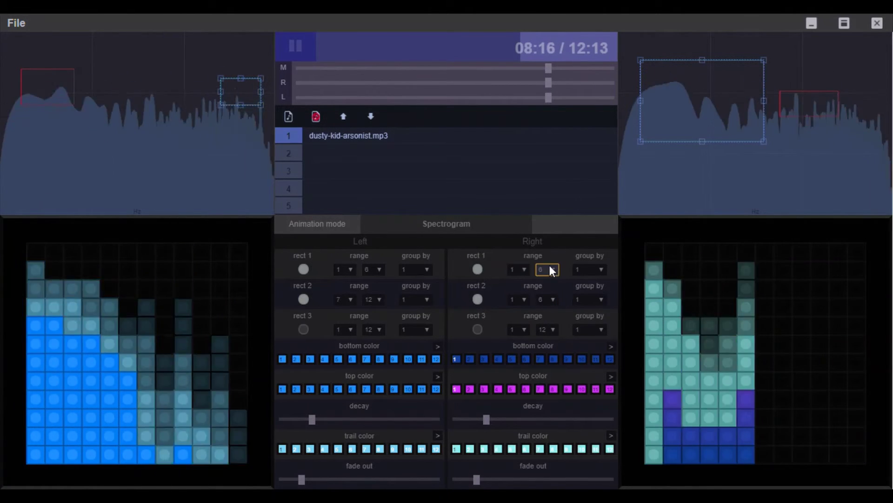
scroll(549, 269, "up", 2)
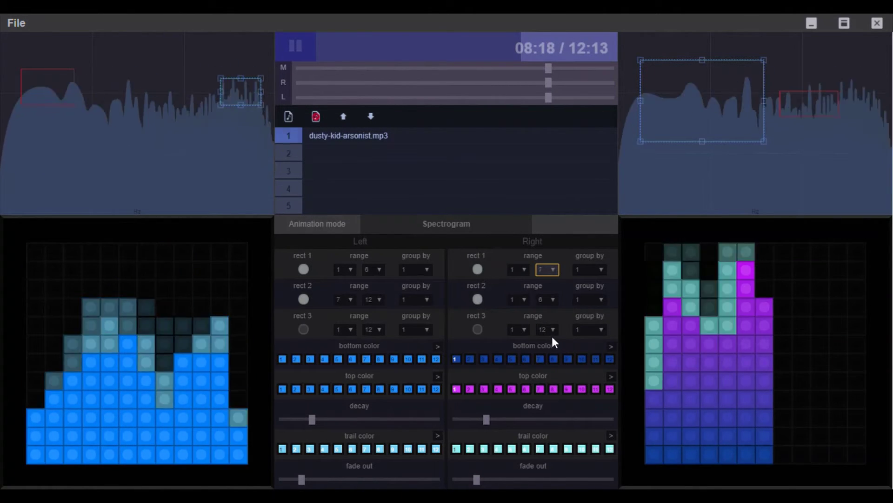
scroll(554, 270, "down", 1)
scroll(554, 269, "down", 1)
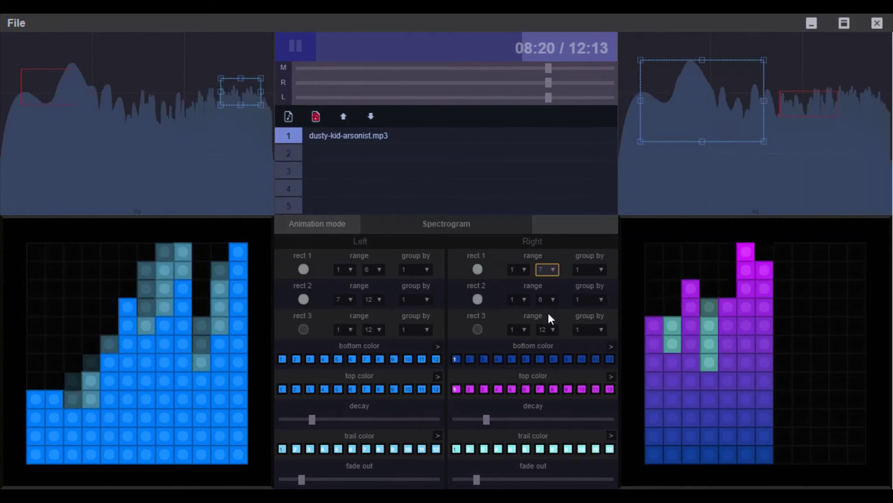
- Set the right channel's rect 2 range to 7–12
left_click(517, 297)
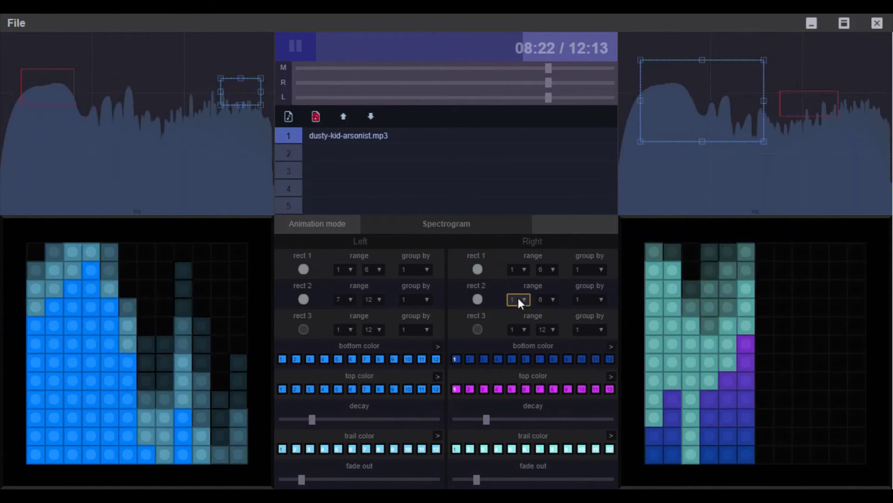
left_click(519, 360)
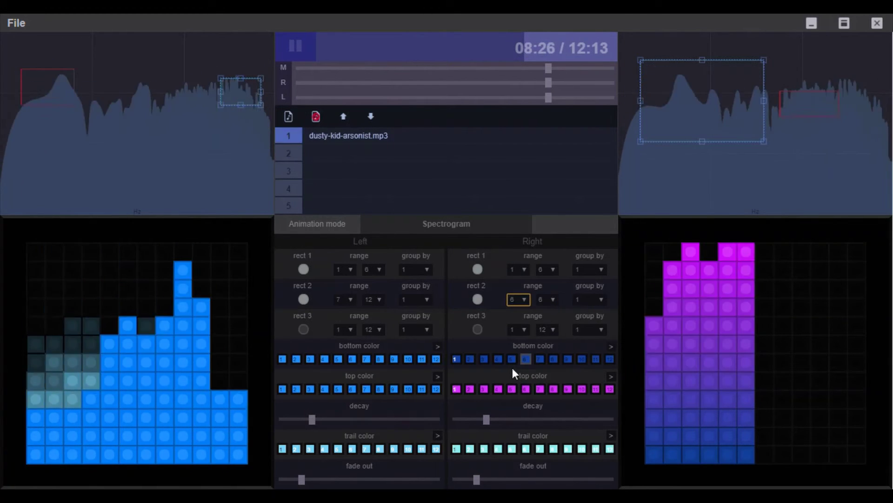
left_click(513, 369)
left_click(543, 302)
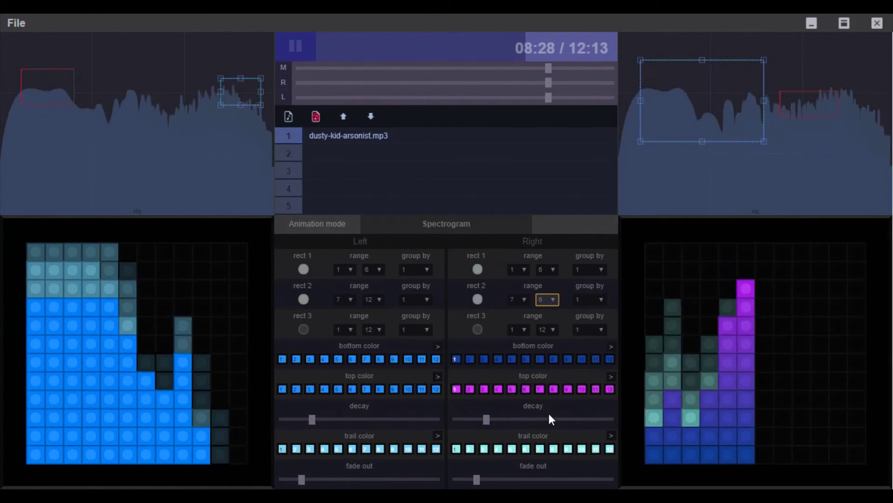
left_click(548, 413)
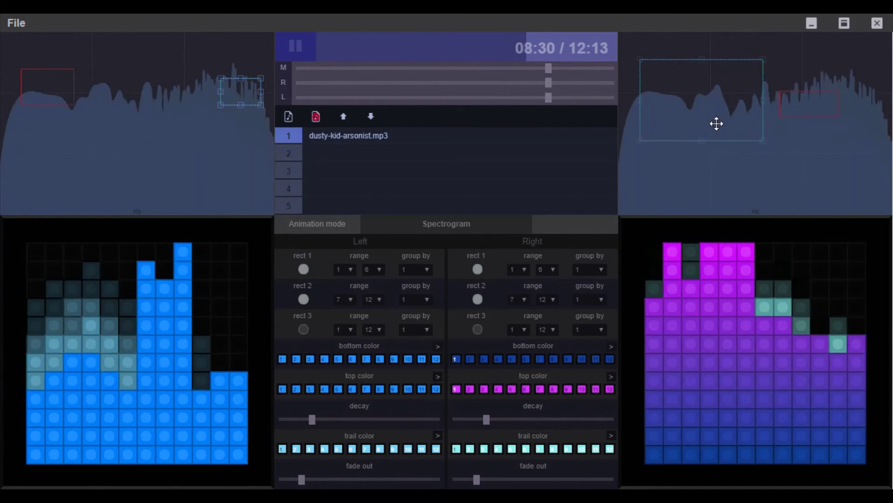
- Shrink the right channel's blue rect 2 to a small box at the top of the lowest-frequency peak, and pause the track
left_click_drag(715, 124, 711, 119)
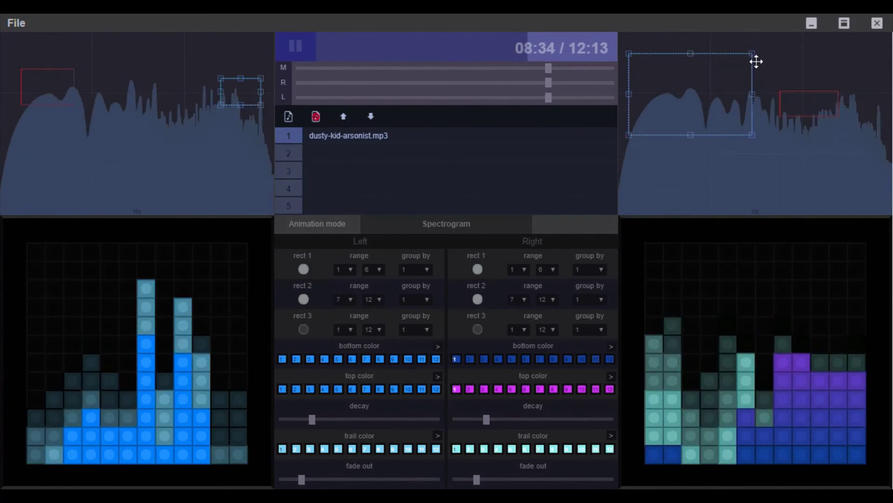
left_click_drag(752, 54, 662, 86)
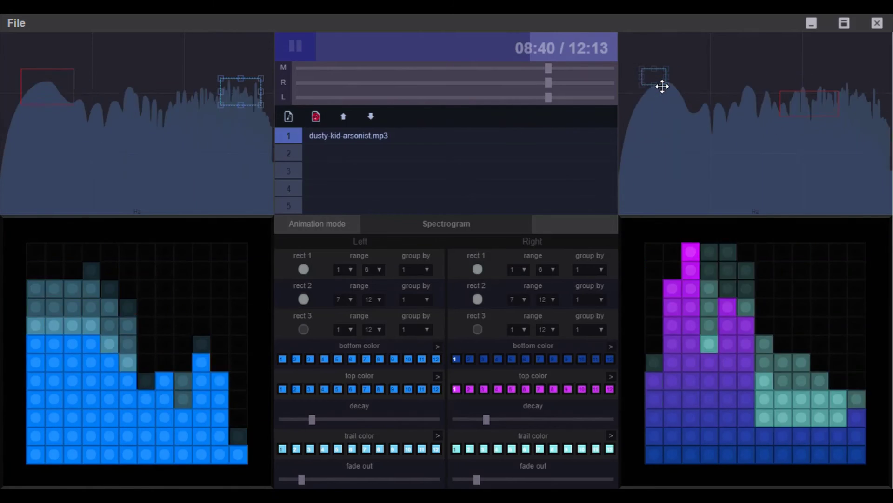
left_click(724, 156)
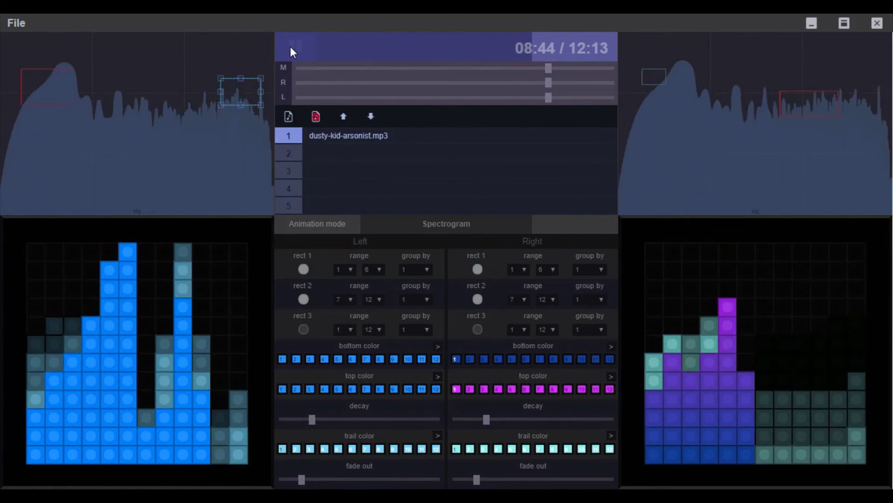
left_click(290, 47)
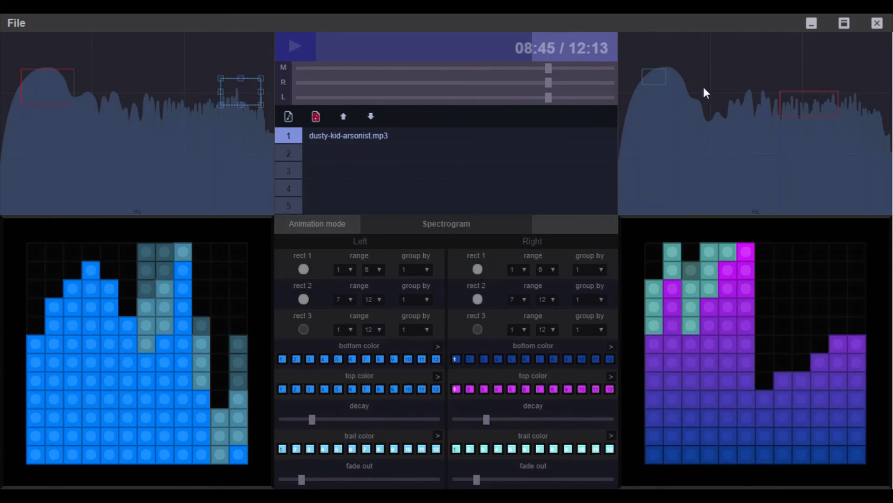